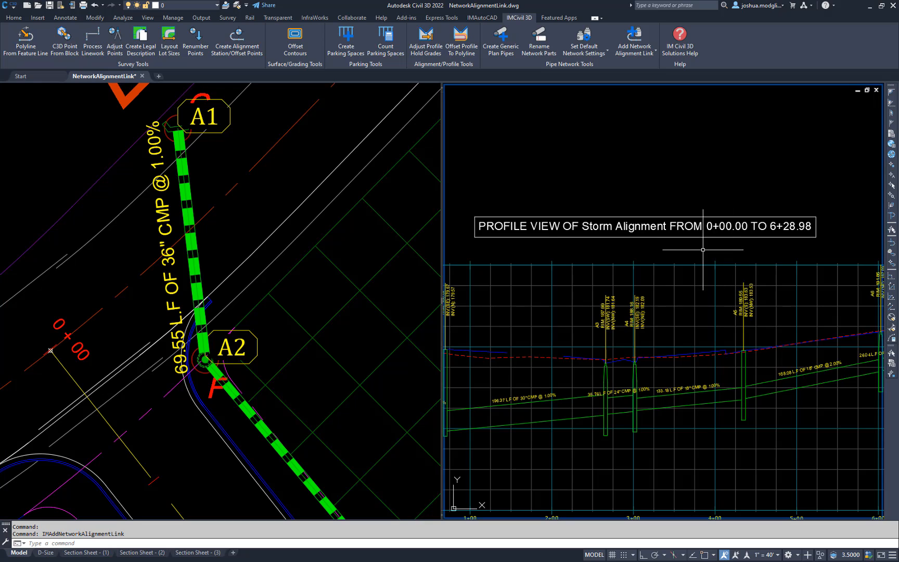
# - Move storm structure A2 southwest in plan, making the pipe from A1 about 82 ft long
pyautogui.scroll(-2, 705, 248)
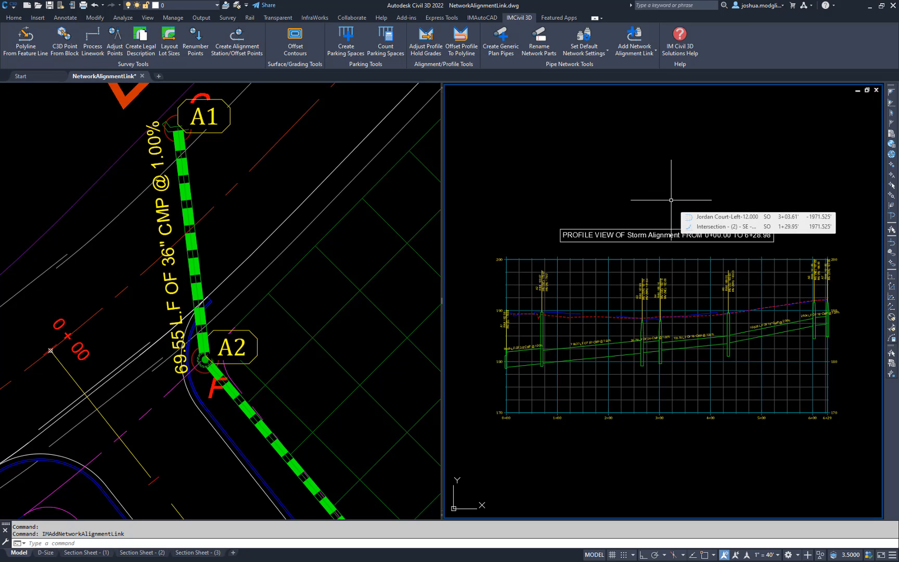
pyautogui.click(267, 342)
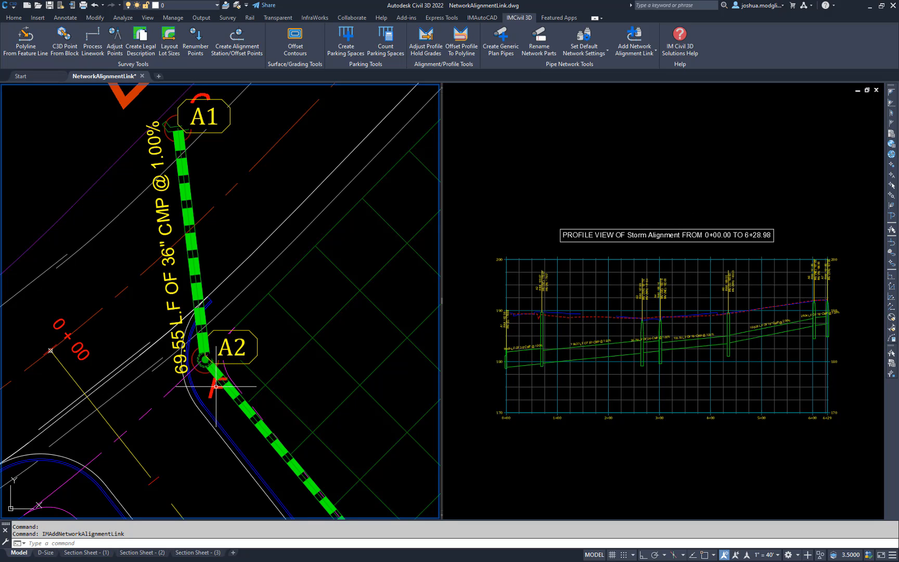
pyautogui.click(201, 367)
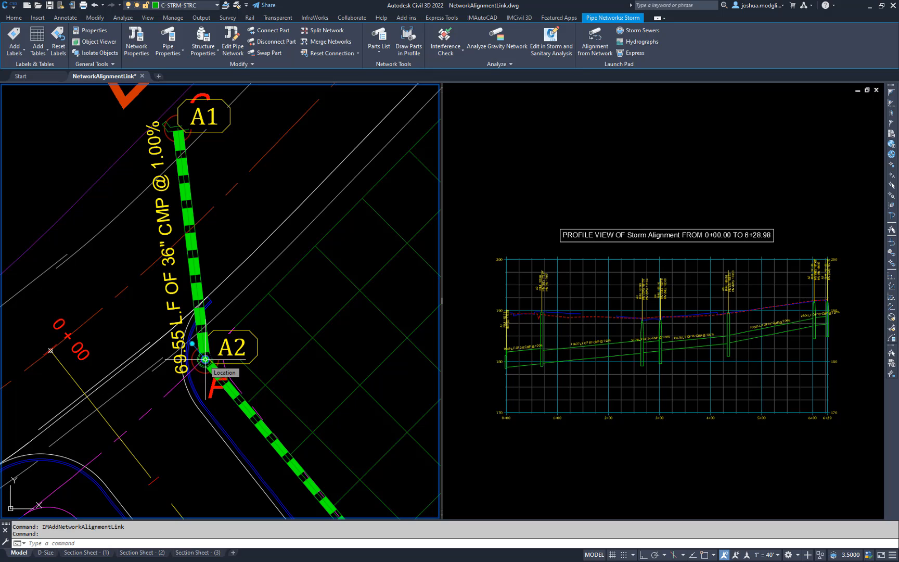
pyautogui.click(205, 359)
pyautogui.click(136, 398)
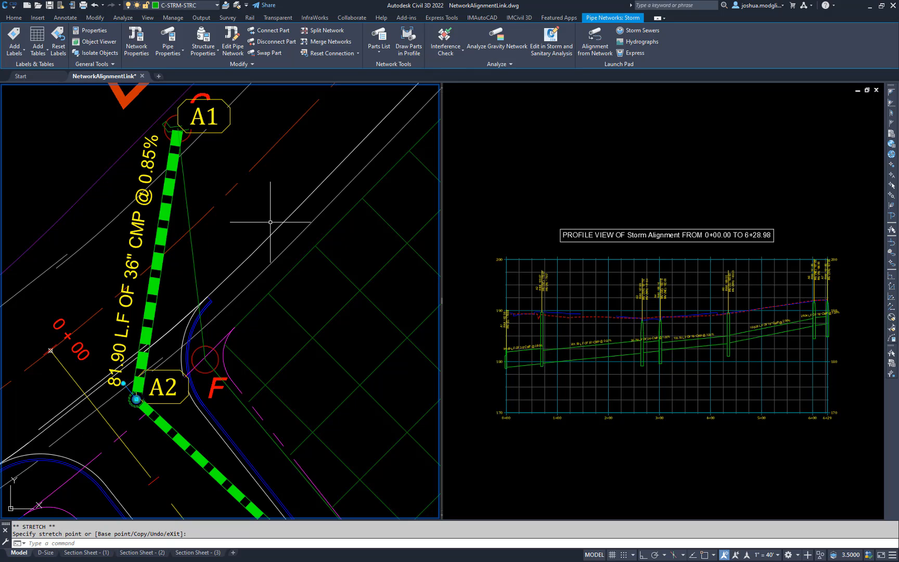
# - Start a new network alignment link between Storm Alignment, picked in the drawing, and the Storm pipe network
pyautogui.click(528, 19)
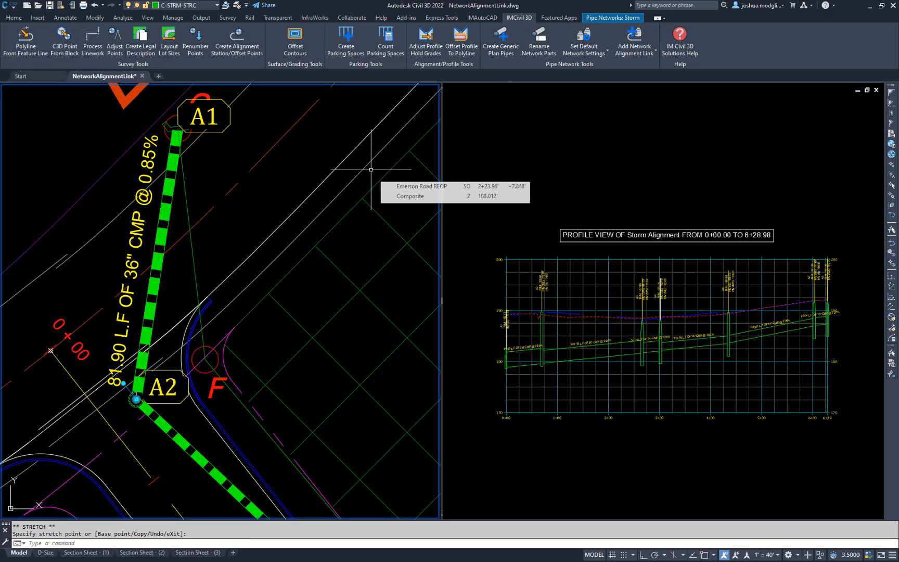
pyautogui.click(634, 41)
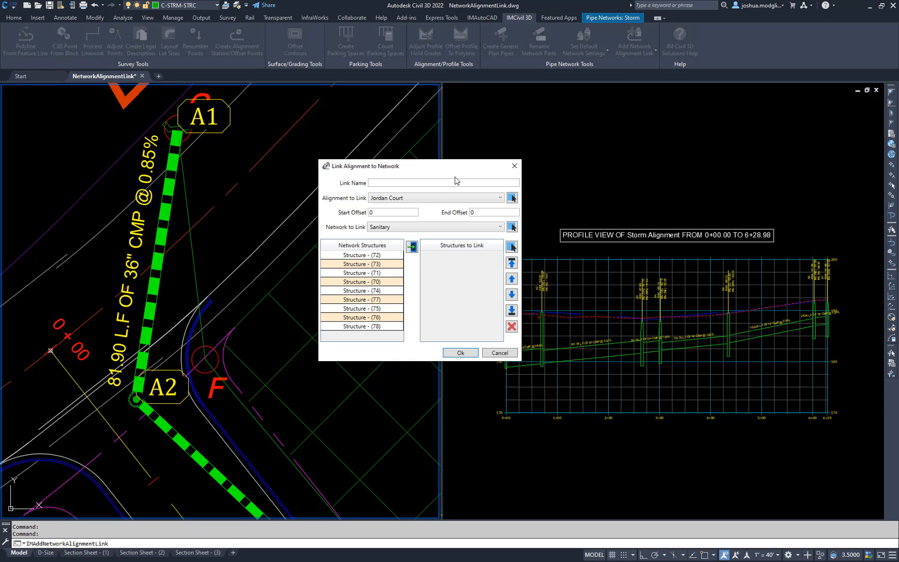
pyautogui.click(432, 199)
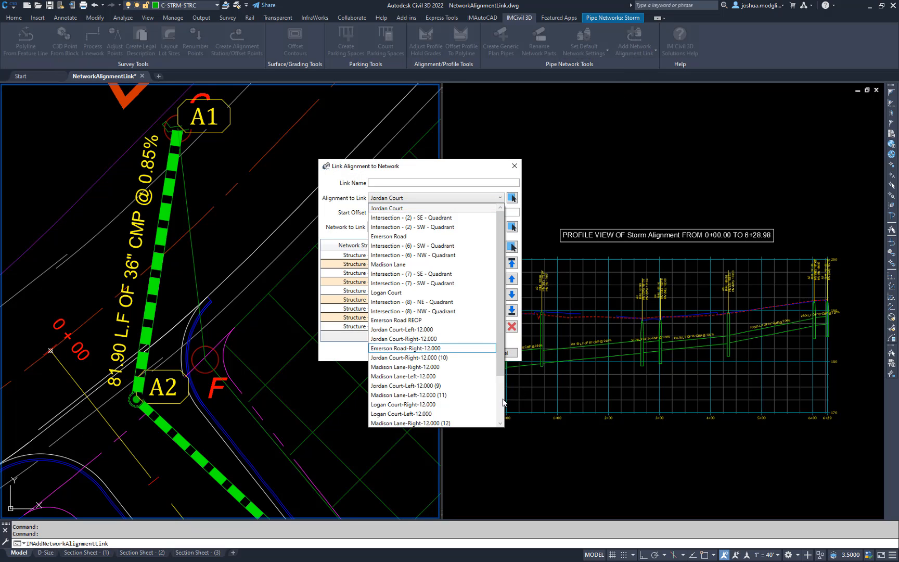
pyautogui.click(513, 203)
pyautogui.click(513, 200)
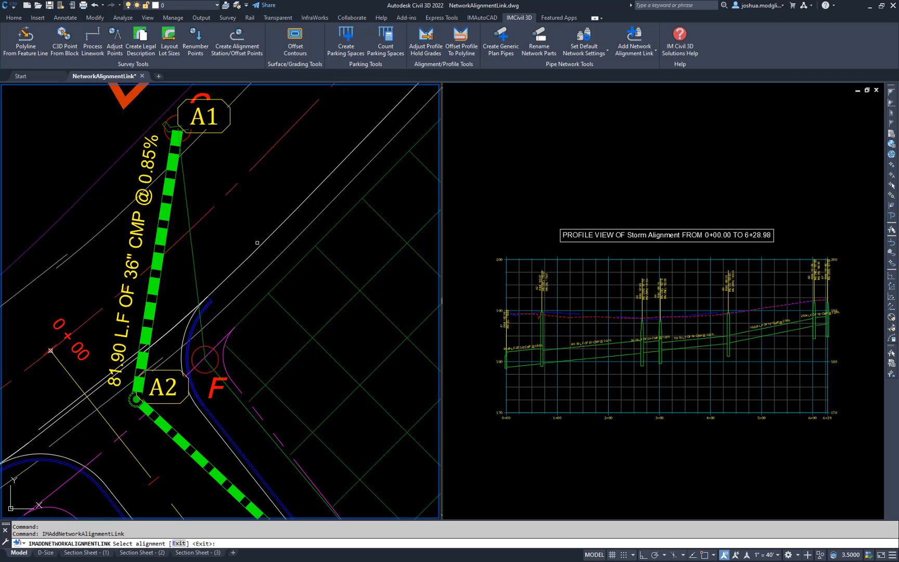
pyautogui.click(195, 271)
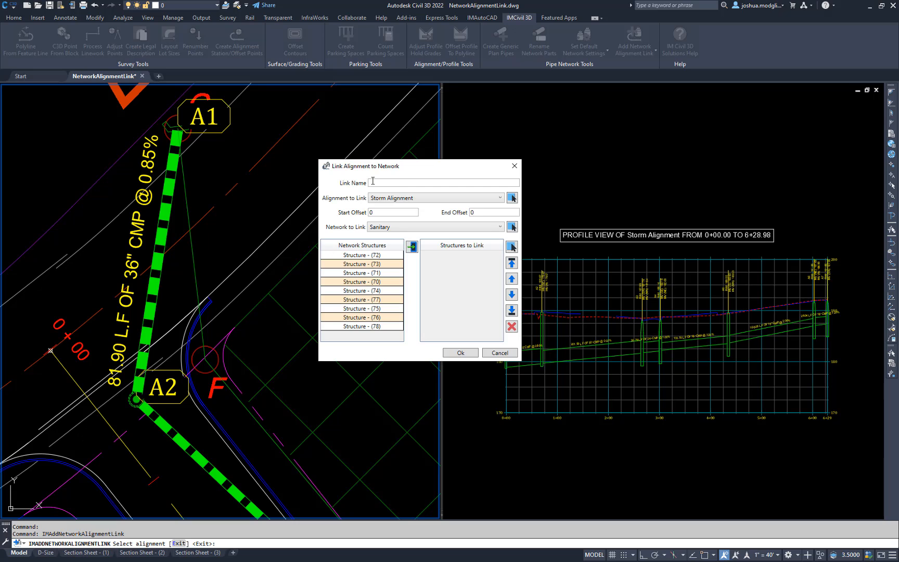
pyautogui.click(397, 229)
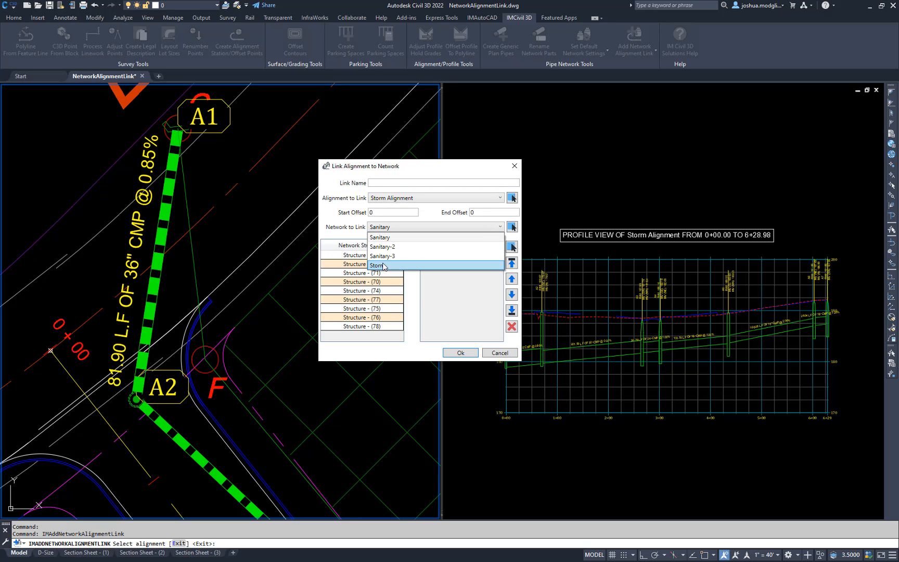
pyautogui.click(386, 264)
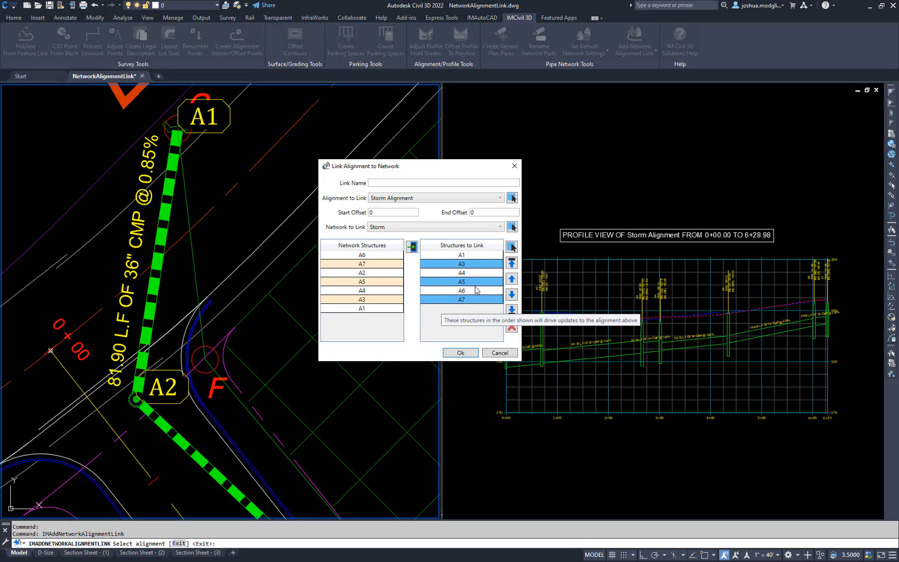
# - Add structure A2 to the structures to link and order it between A1 and A3
pyautogui.click(376, 273)
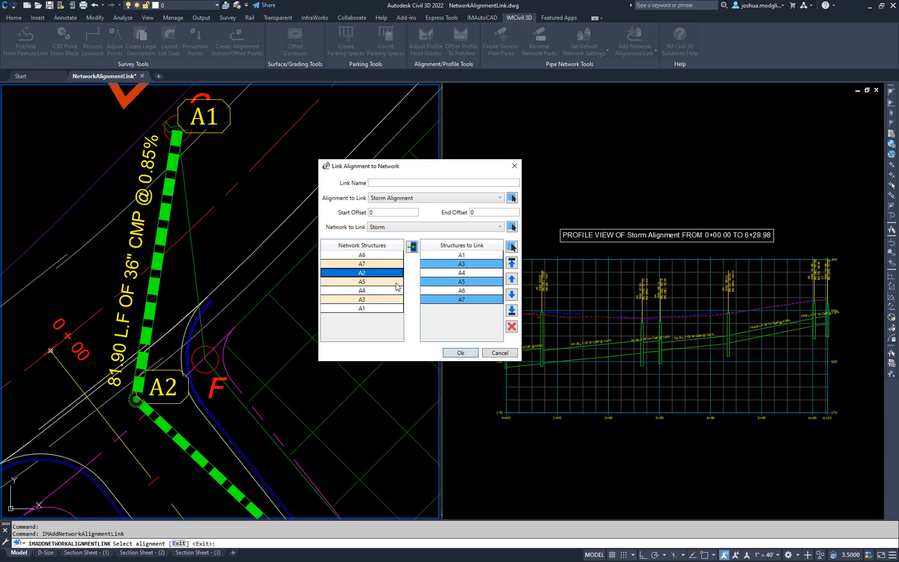
pyautogui.click(412, 248)
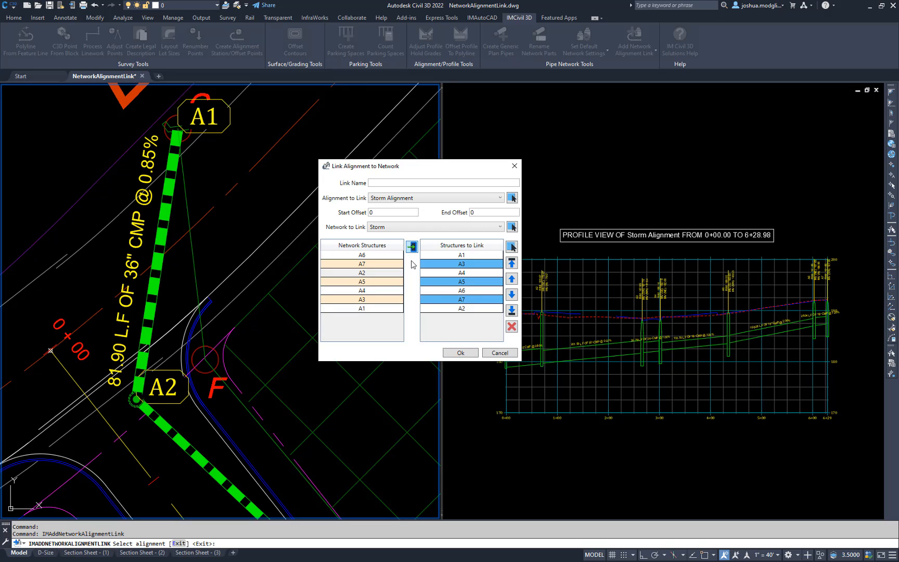
pyautogui.click(464, 313)
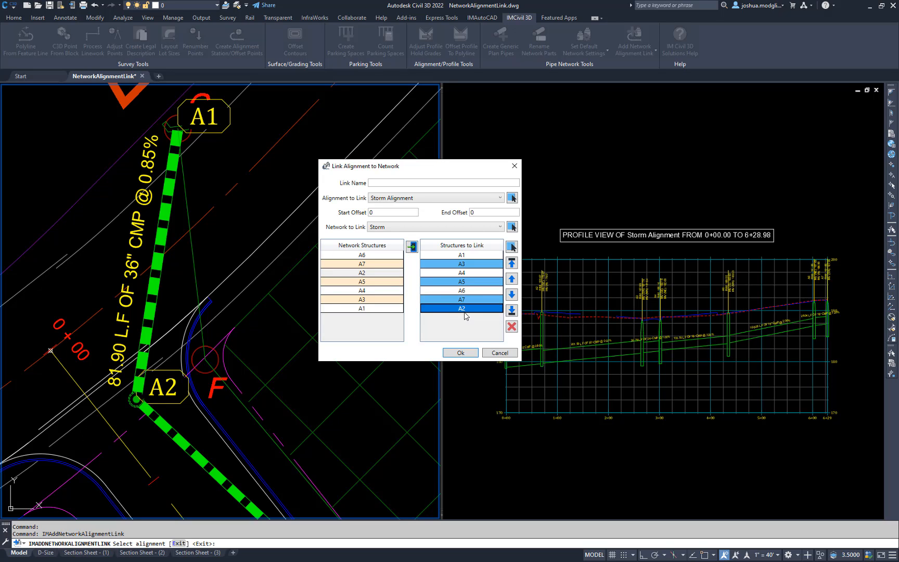
pyautogui.click(511, 264)
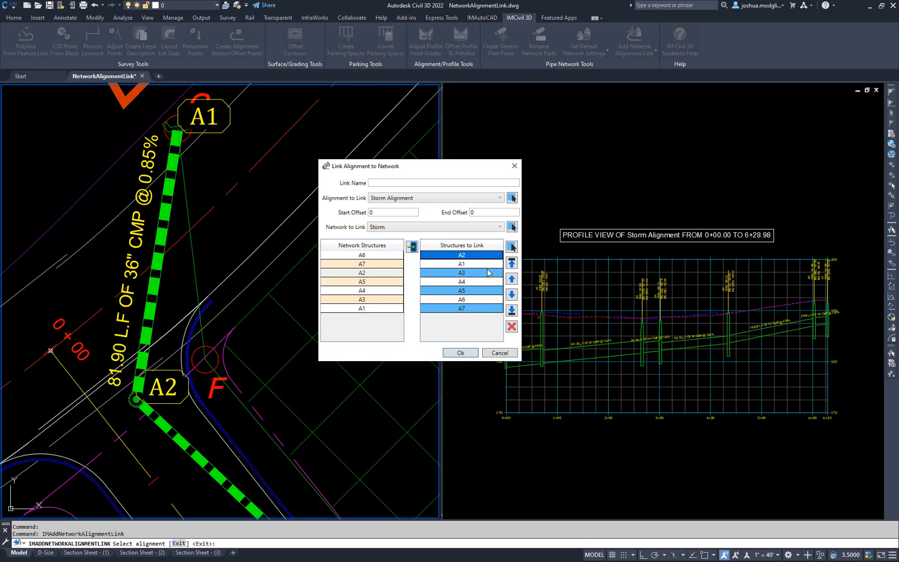
pyautogui.click(513, 295)
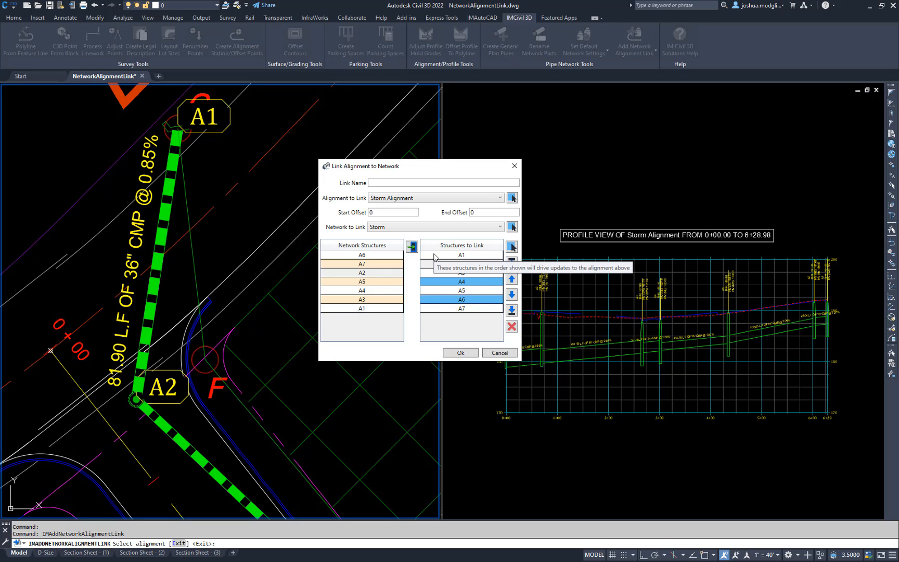
# - Set the link's start and end offsets to 10 and create the network alignment link
pyautogui.doubleClick(390, 214)
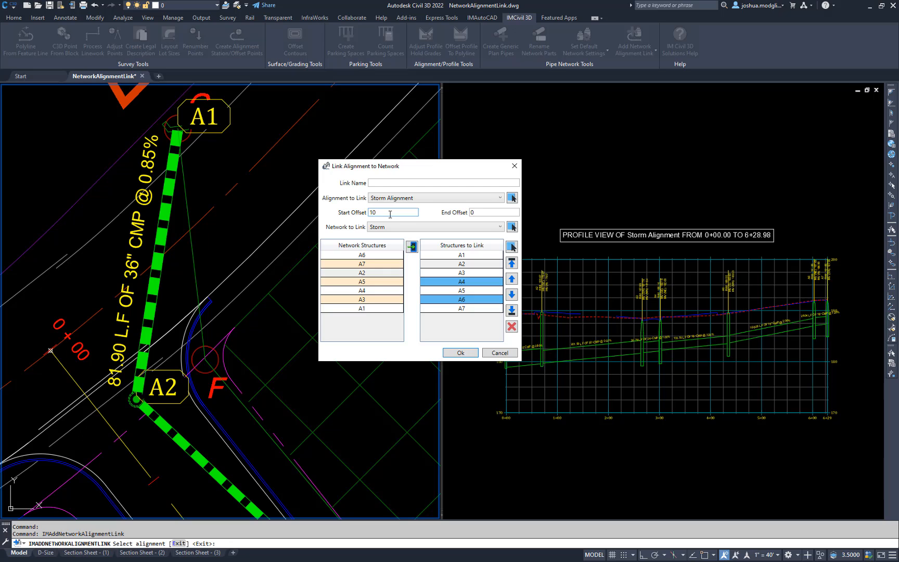
pyautogui.doubleClick(481, 210)
pyautogui.doubleClick(398, 213)
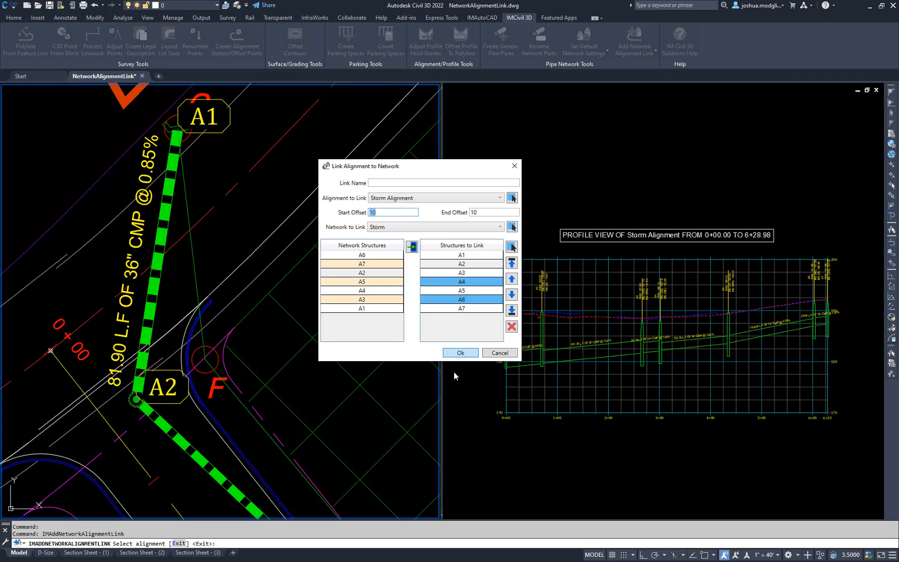
pyautogui.click(462, 354)
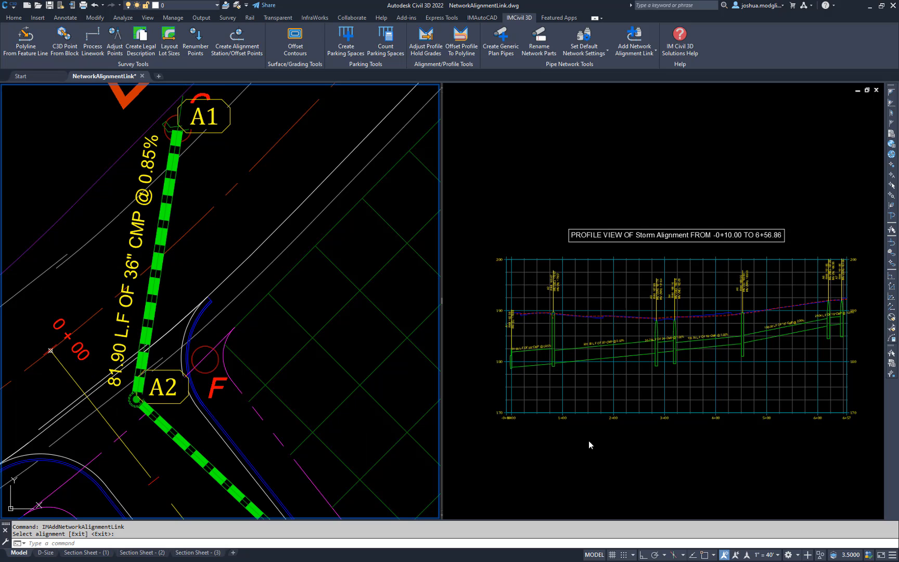
# - Examine the Storm Alignment profile view, especially its starting station and the pipes around A1 and A2
pyautogui.click(500, 430)
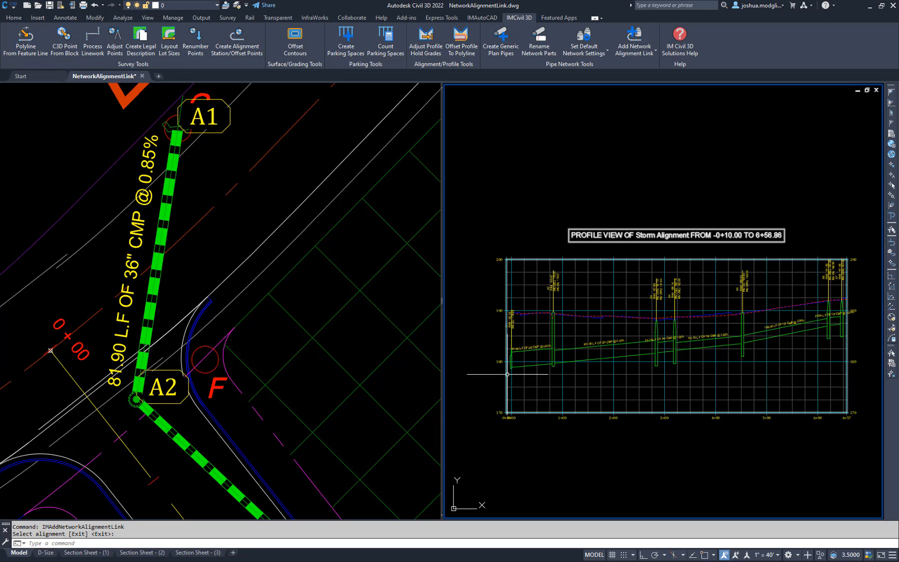
pyautogui.scroll(4, 509, 396)
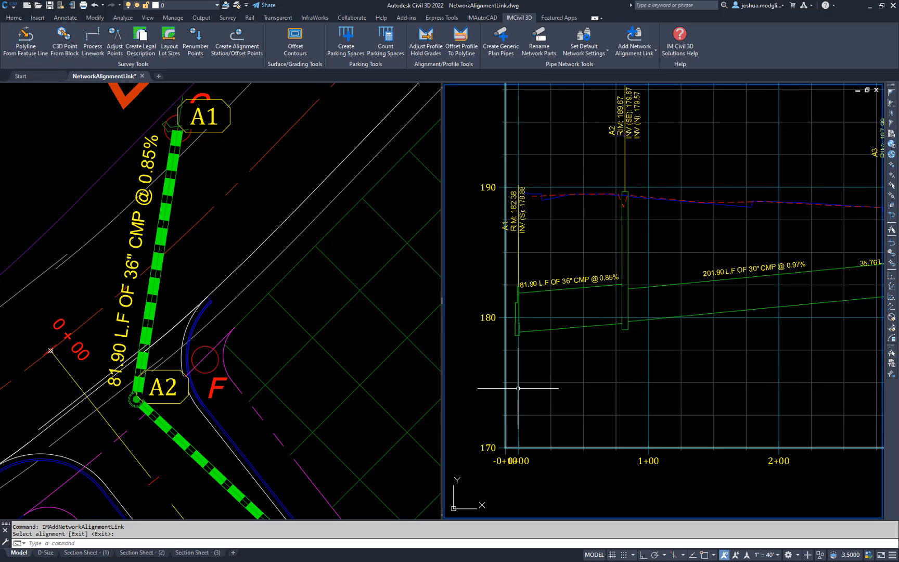
pyautogui.scroll(2, 513, 442)
pyautogui.scroll(-2, 522, 473)
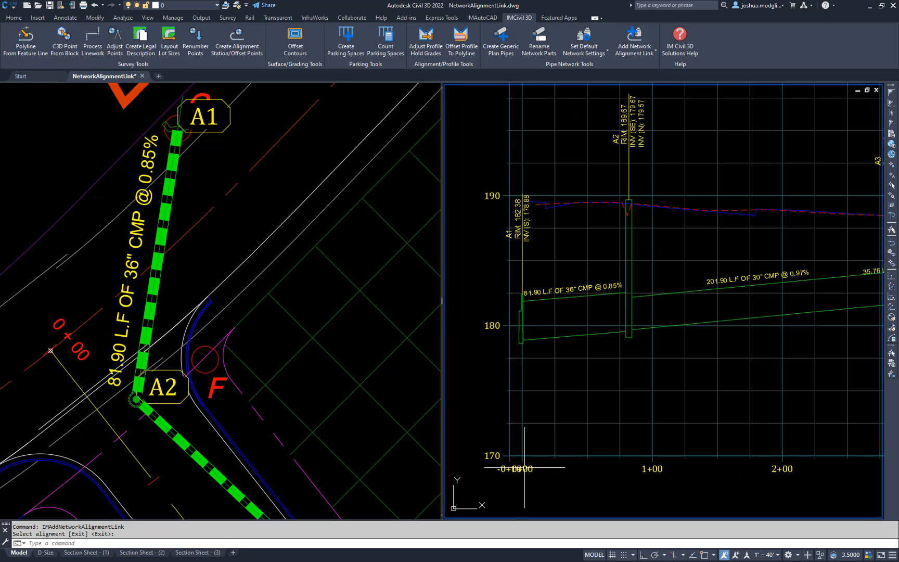
pyautogui.scroll(2, 527, 468)
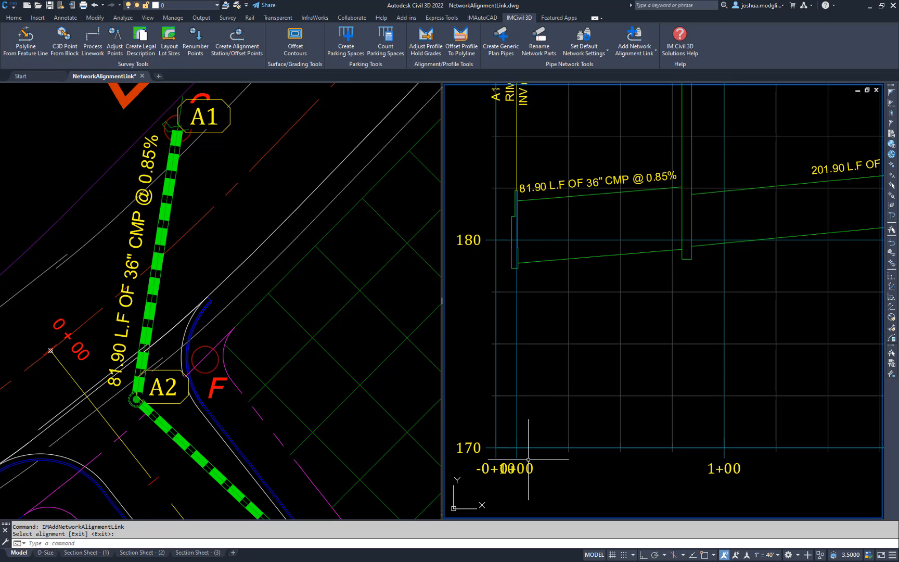
pyautogui.scroll(-6, 529, 459)
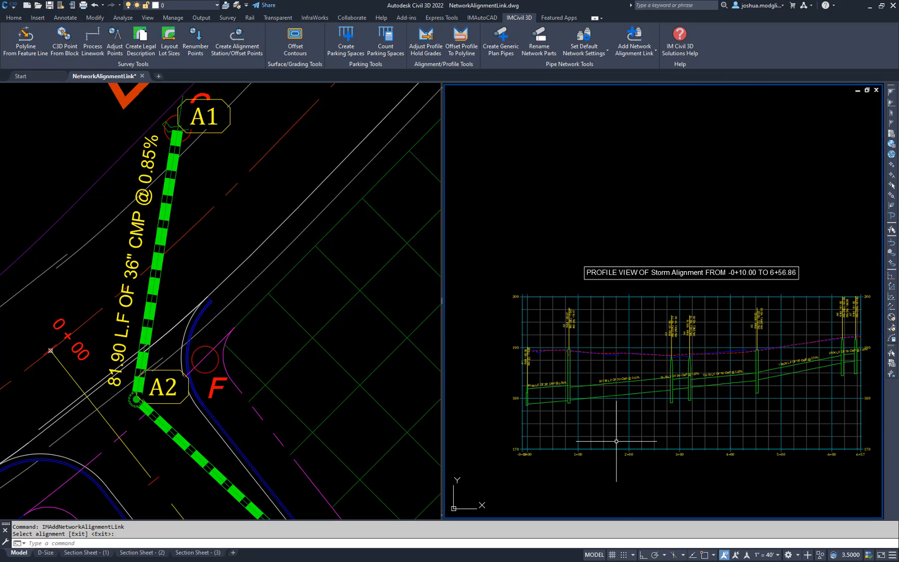
pyautogui.moveTo(616, 441); pyautogui.dragTo(608, 354, button='middle')
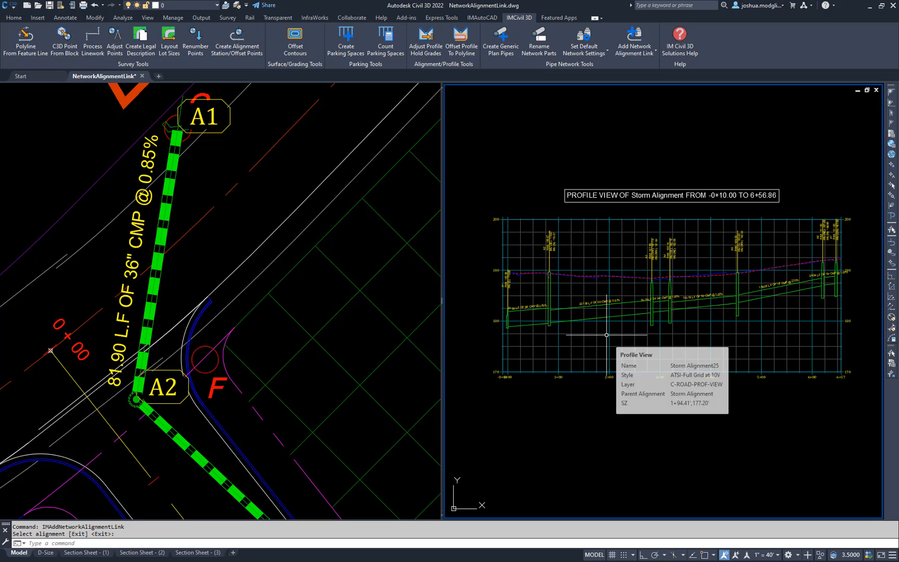
# - Move storm structure A3 west in plan to the boundary between lots 24 and 25, about 133 ft from A2
pyautogui.click(308, 281)
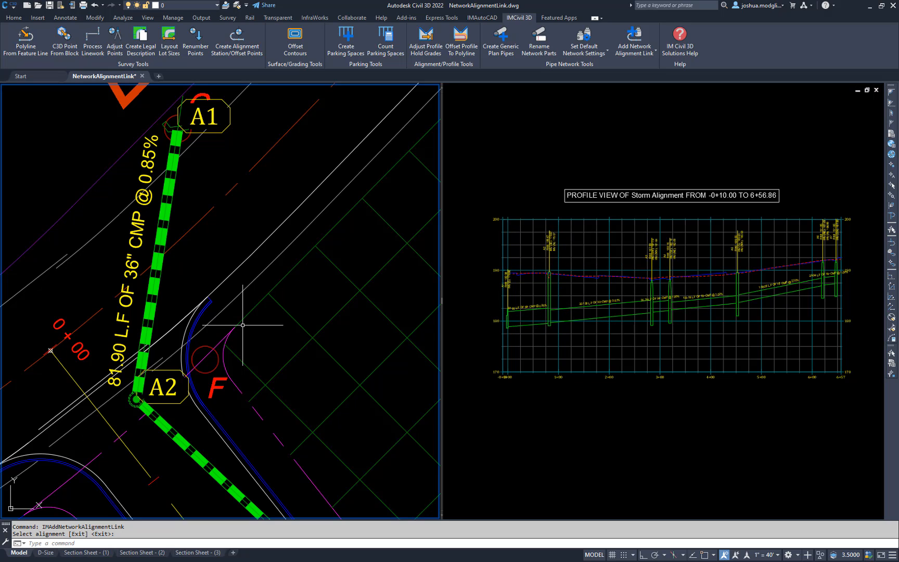
pyautogui.scroll(-1, 251, 323)
pyautogui.moveTo(279, 372); pyautogui.dragTo(197, 225, button='middle')
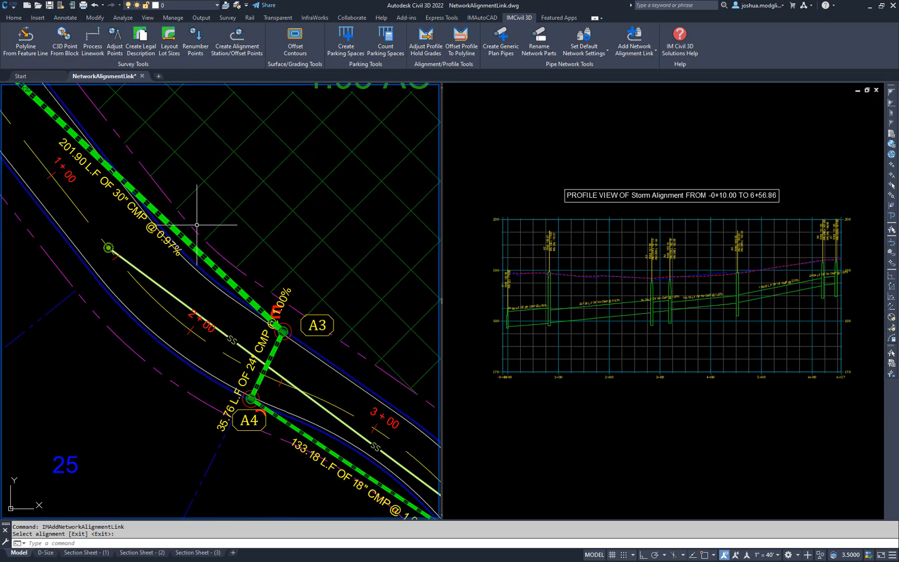
pyautogui.press('Return')
pyautogui.click(283, 331)
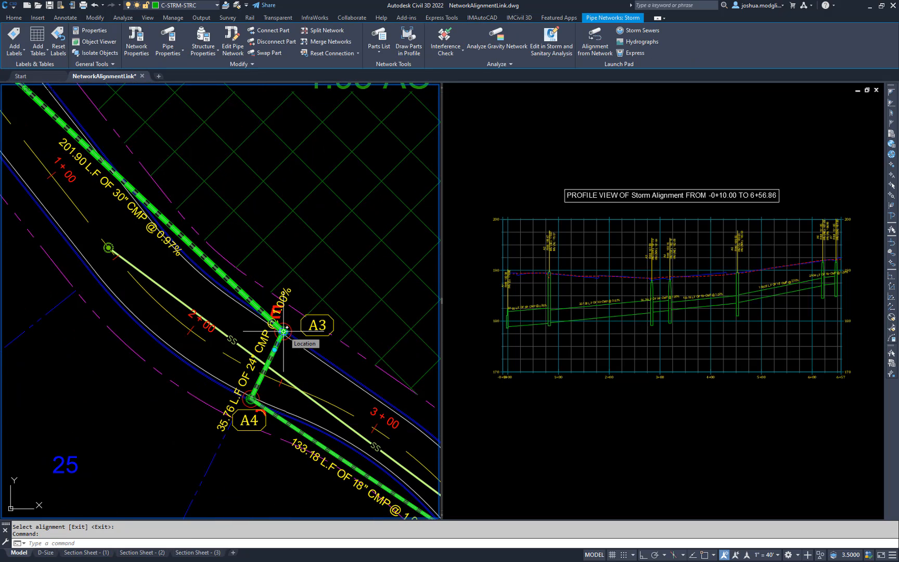
pyautogui.click(285, 329)
pyautogui.scroll(-2, 285, 328)
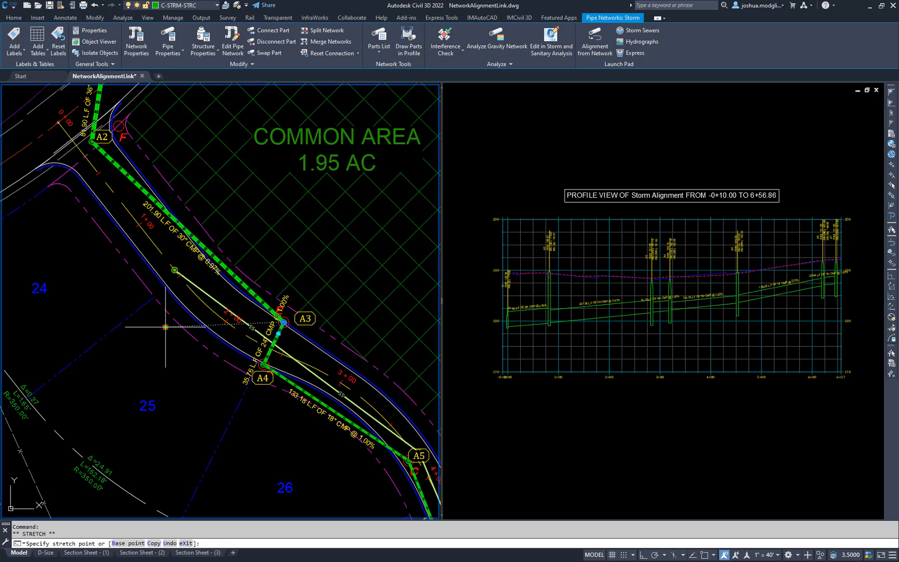
pyautogui.click(98, 315)
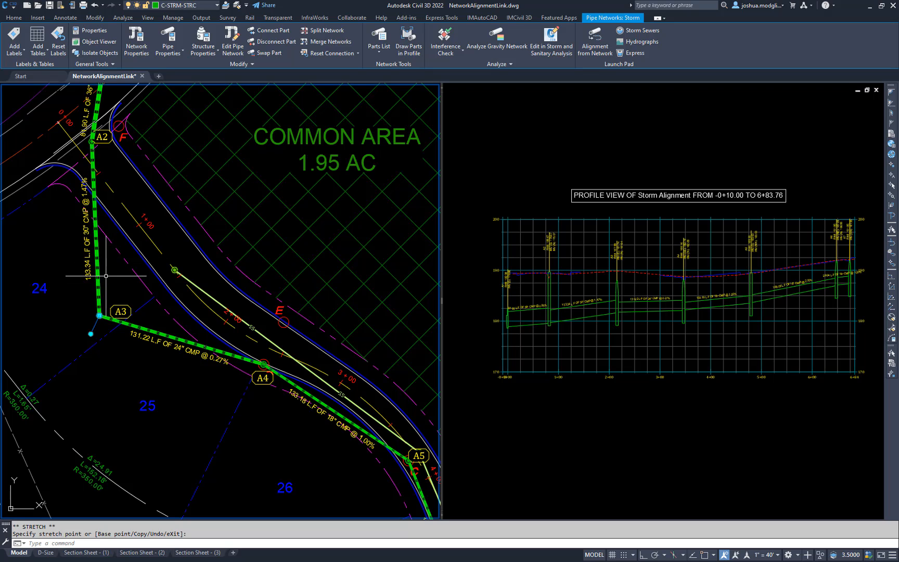
pyautogui.press('Escape')
pyautogui.moveTo(112, 271)
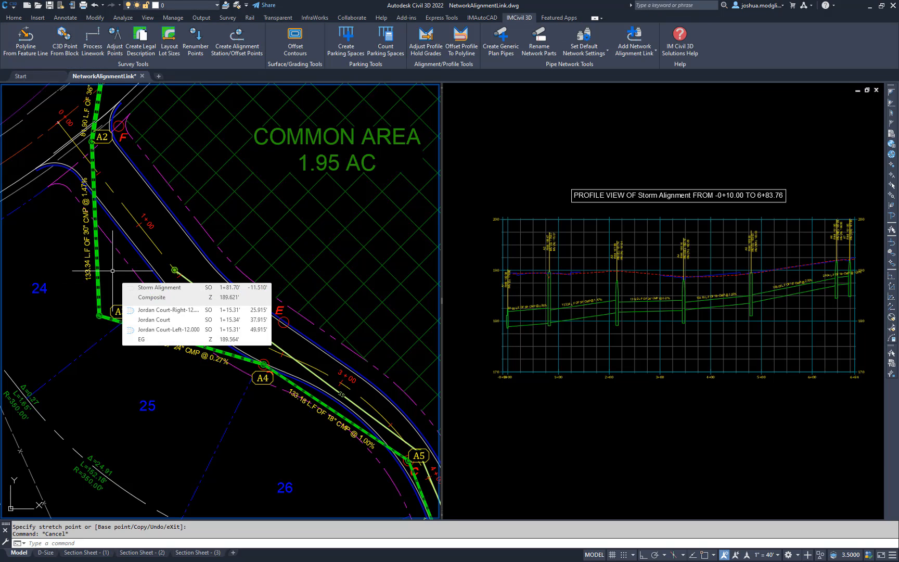
# - Edit the Storm Alignment > Storm network link and set its start offset to 25
pyautogui.click(644, 54)
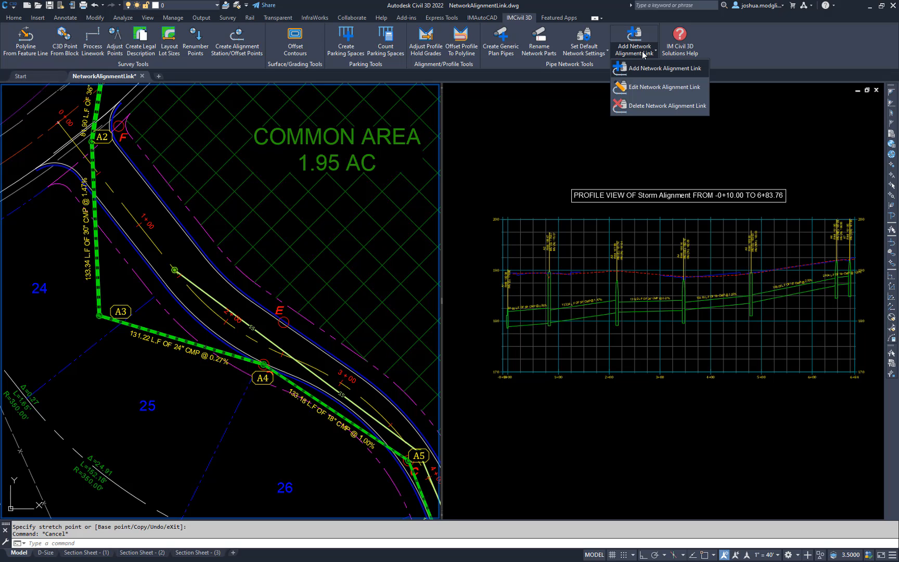
pyautogui.click(653, 88)
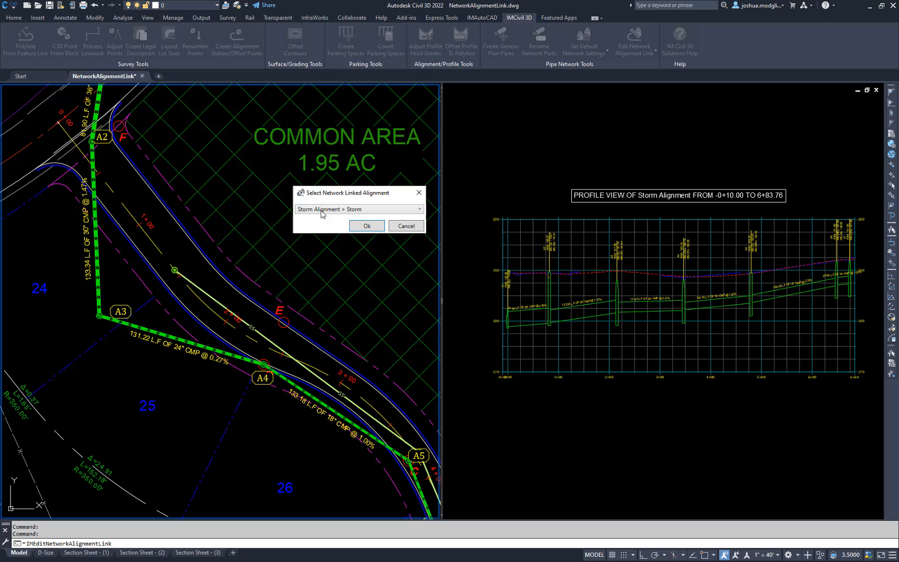
pyautogui.click(348, 212)
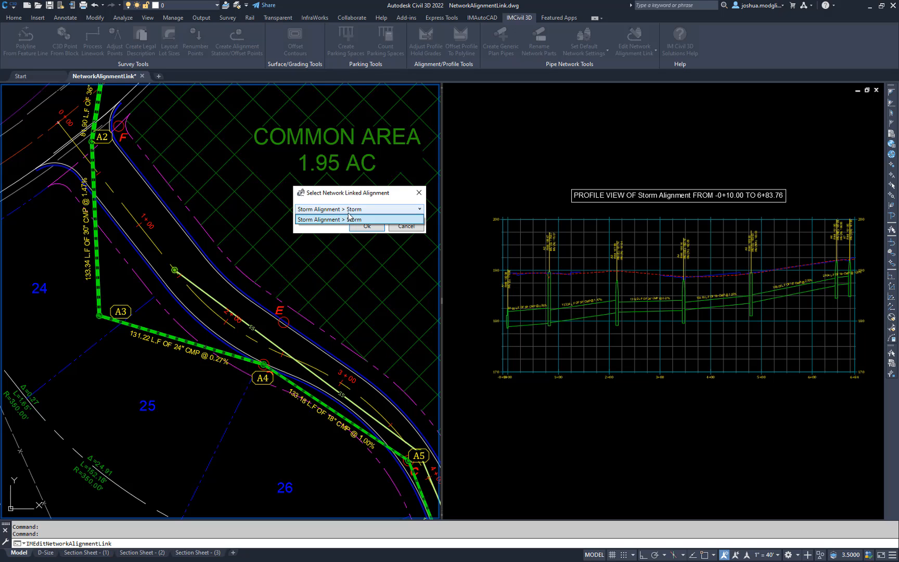
pyautogui.click(348, 217)
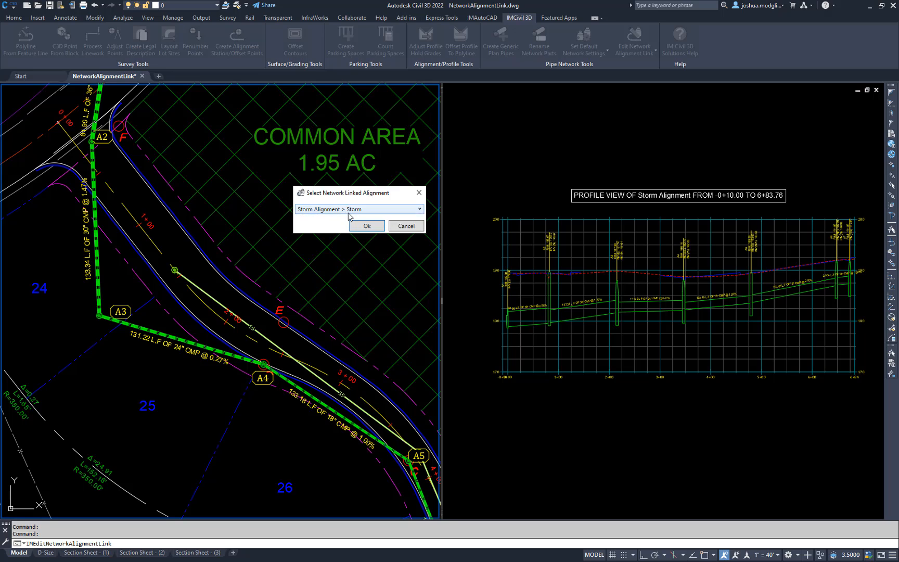
pyautogui.click(363, 227)
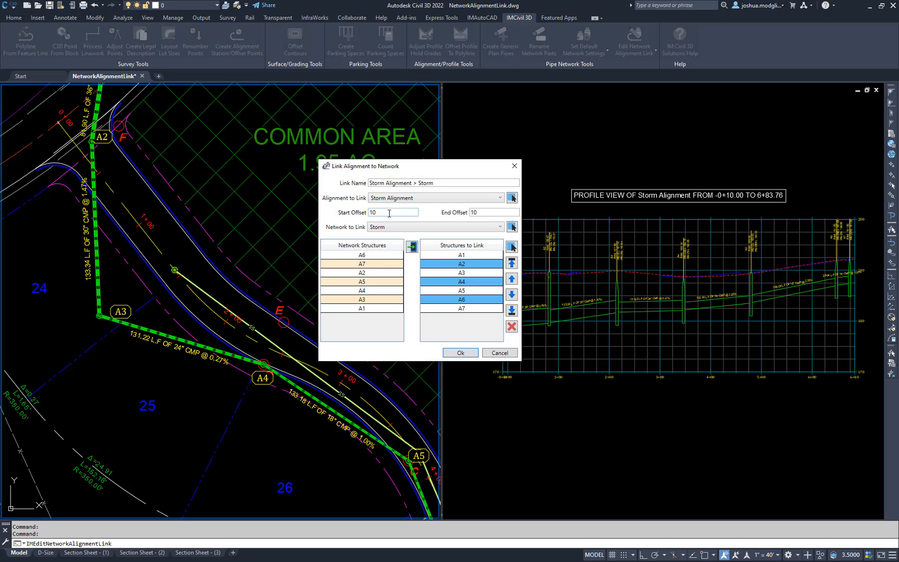
pyautogui.doubleClick(389, 214)
pyautogui.click(461, 354)
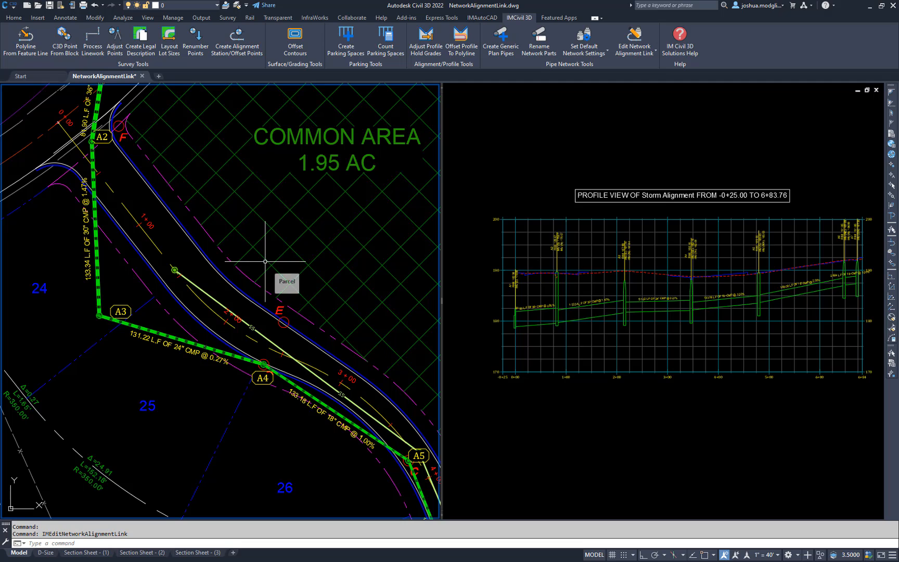
pyautogui.click(639, 52)
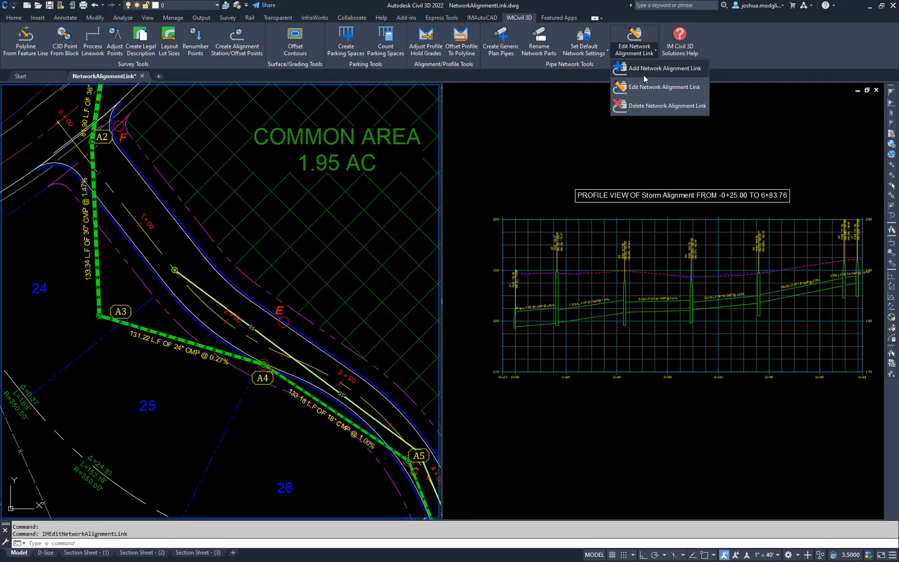
pyautogui.click(647, 107)
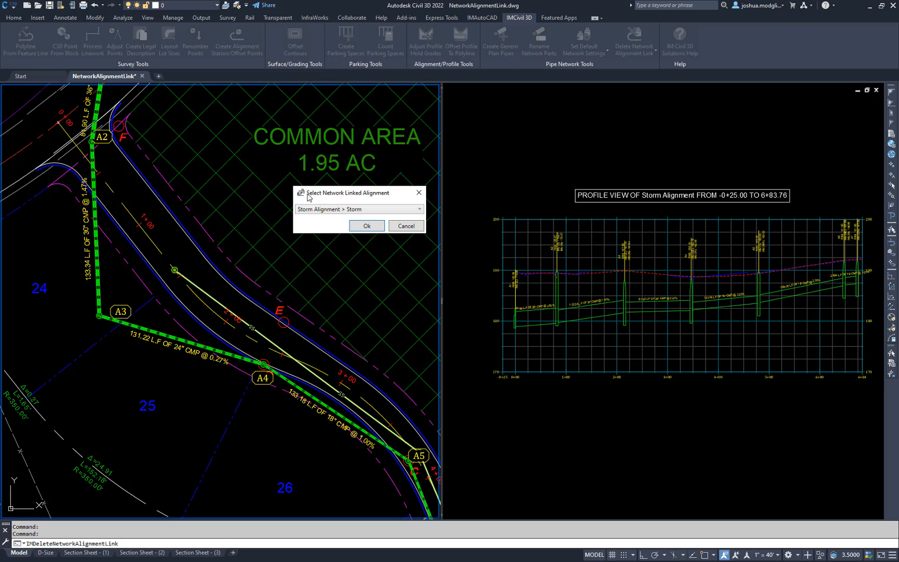
pyautogui.click(411, 227)
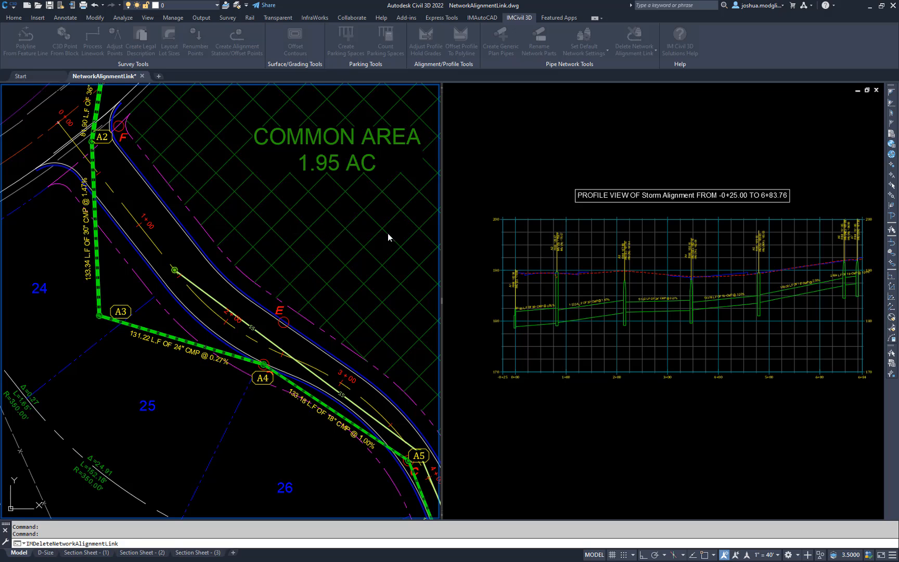